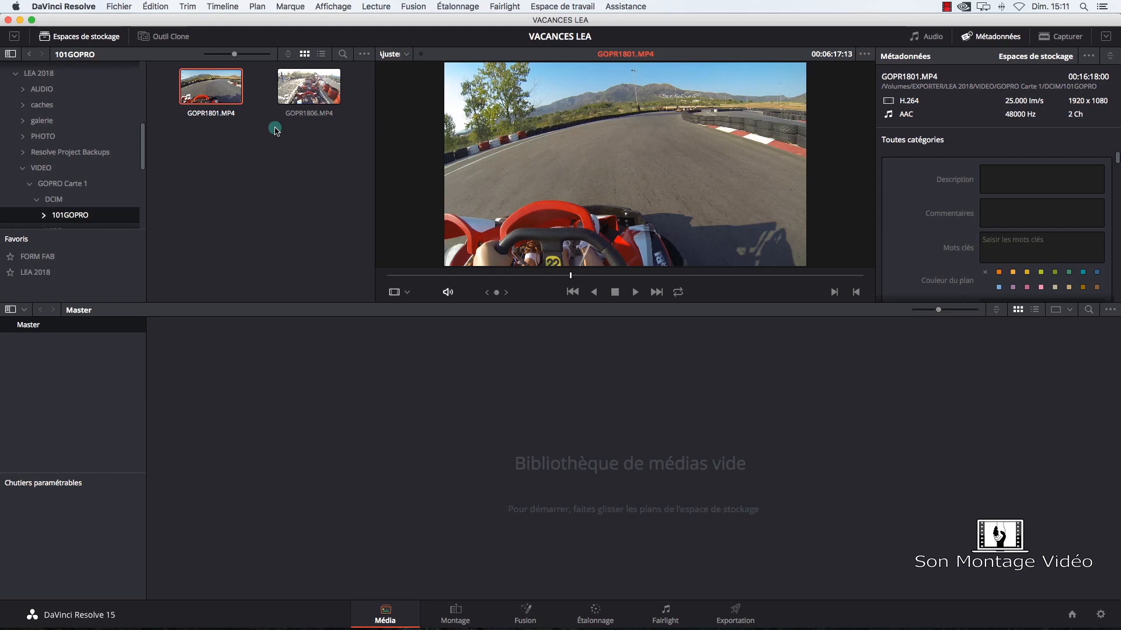
Step: Select the GOPR1801.MP4 clip to check its metadata and open the configuration section of the project settings
left_click(236, 98)
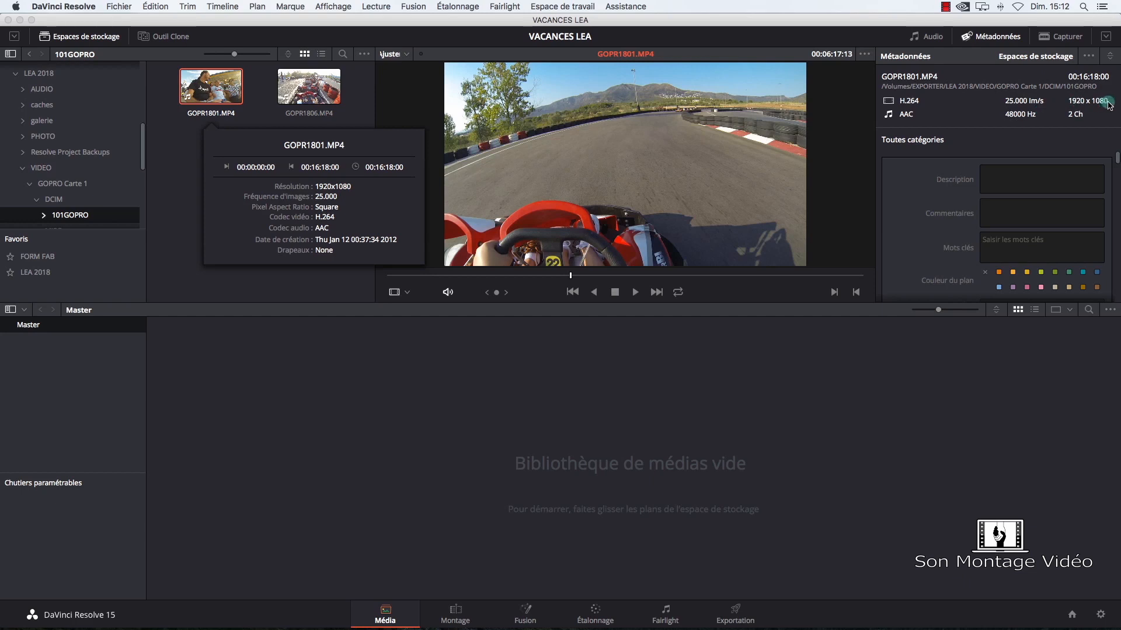
left_click(1099, 613)
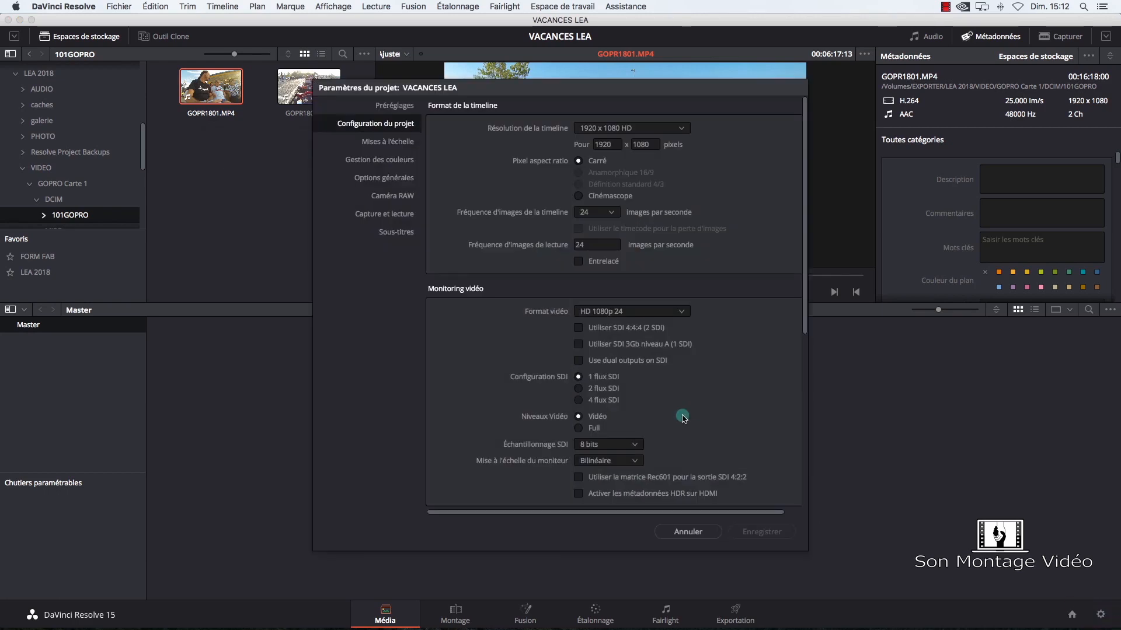
left_click(370, 123)
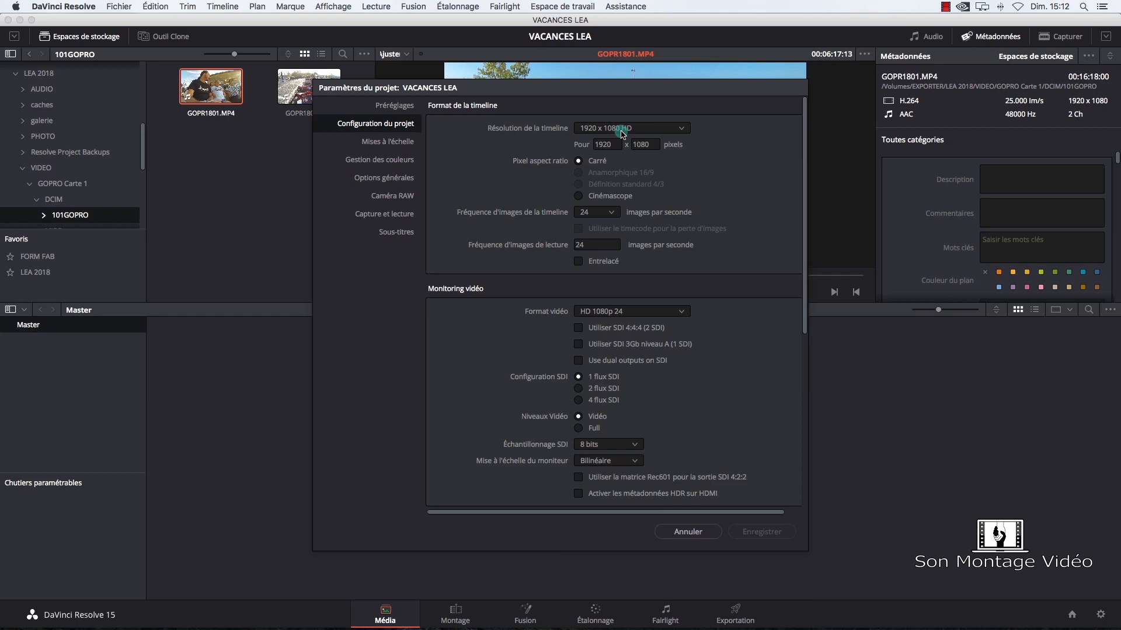
Step: Look through the timeline resolution presets, from the 720-pixel-wide PAL and NTSC formats up to the cinema formats
left_click(683, 129)
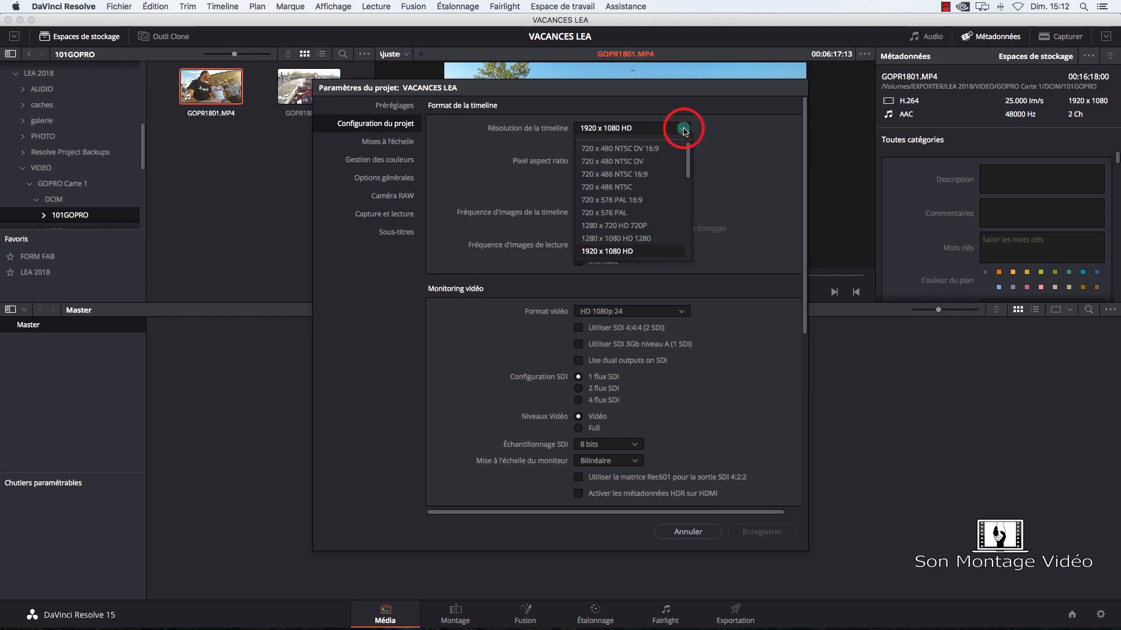
left_click(687, 154)
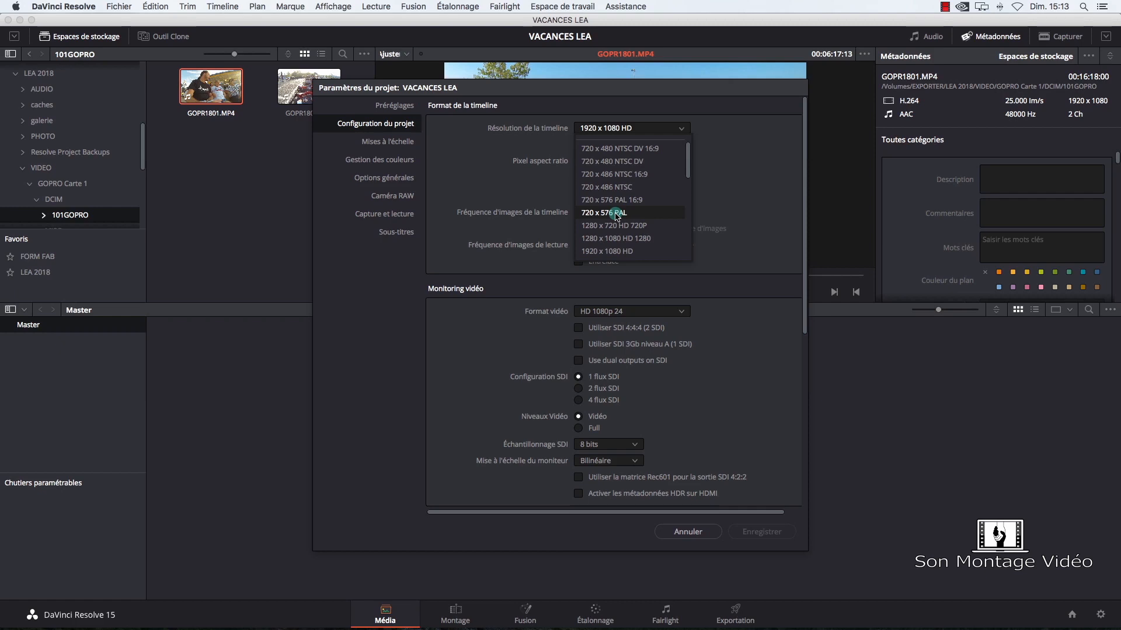
left_click(687, 172)
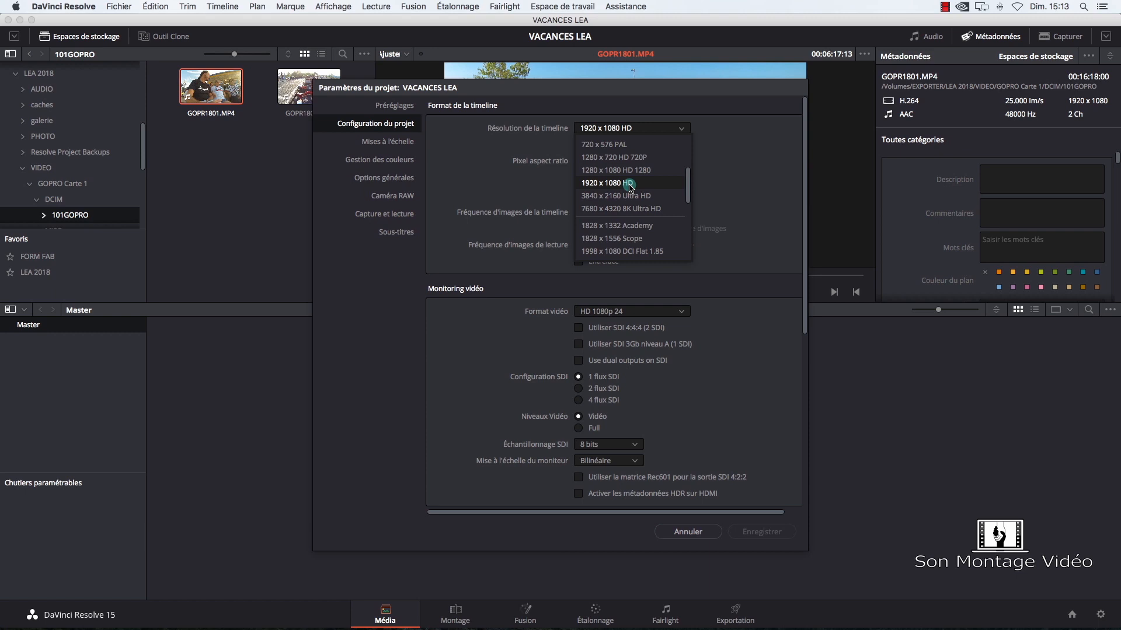
left_click_drag(686, 187, 687, 230)
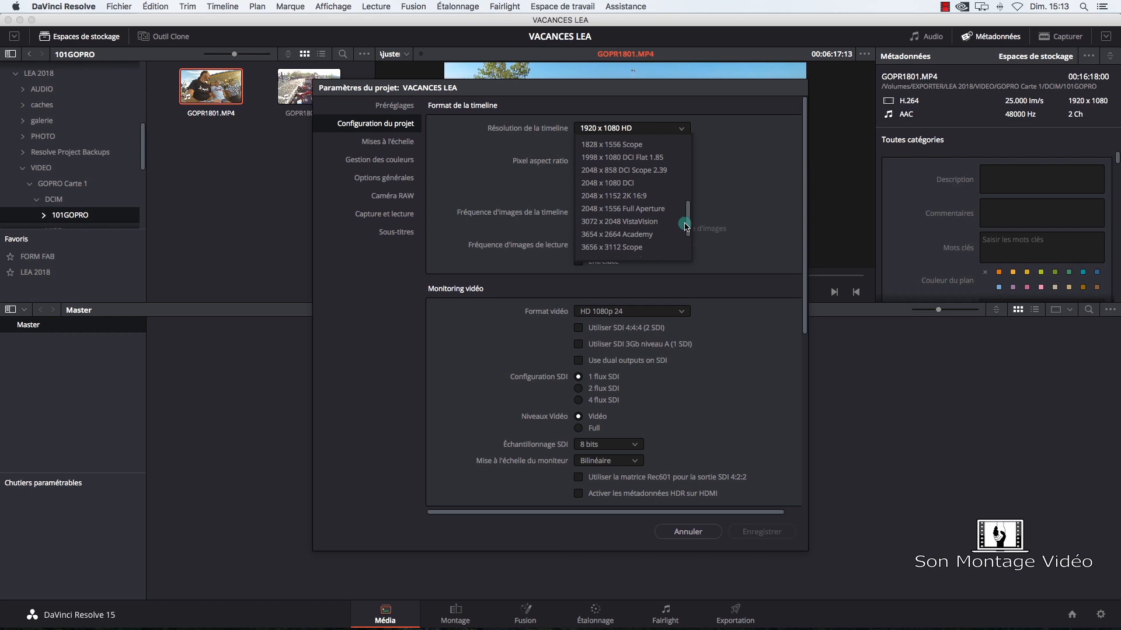
left_click(619, 126)
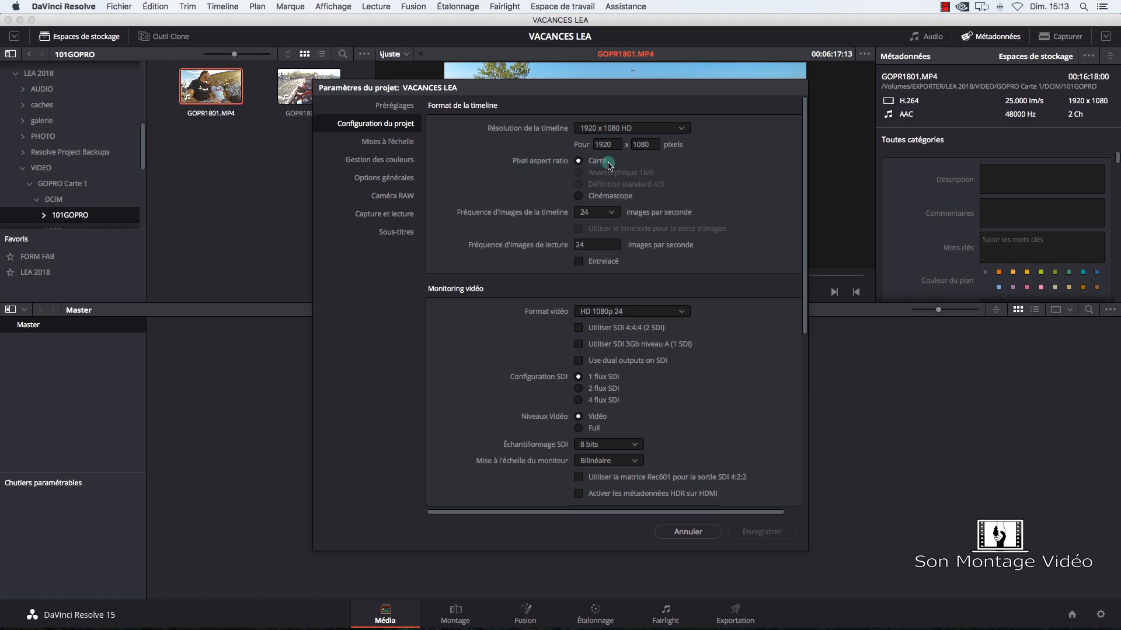
Step: Set the project's timeline resolution to Custom
left_click(678, 126)
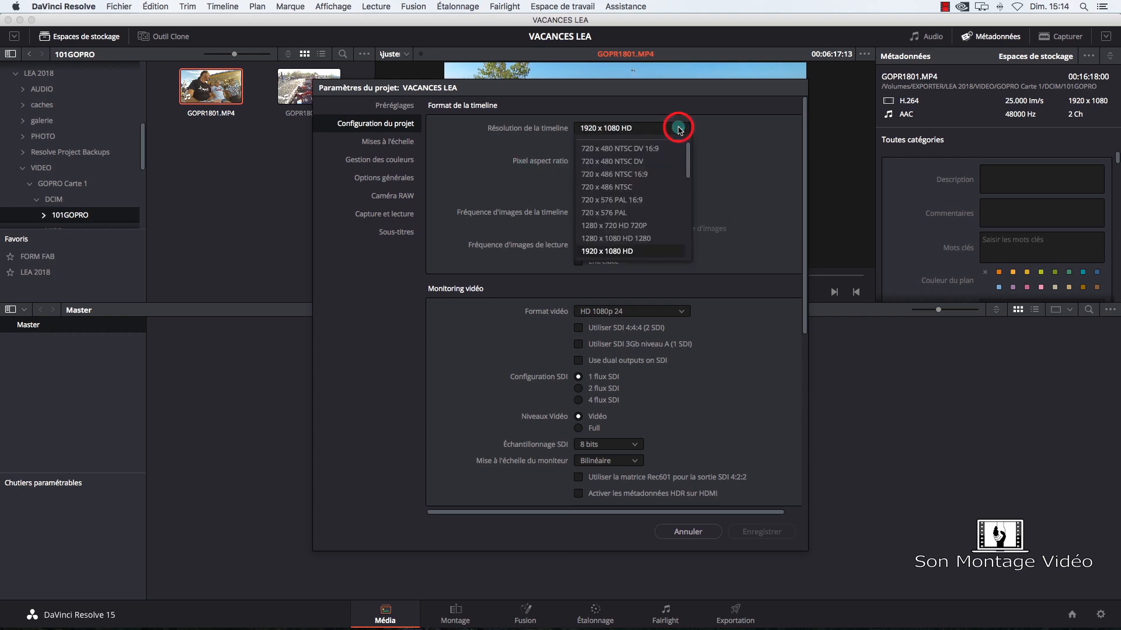
scroll(664, 161, "down", 3)
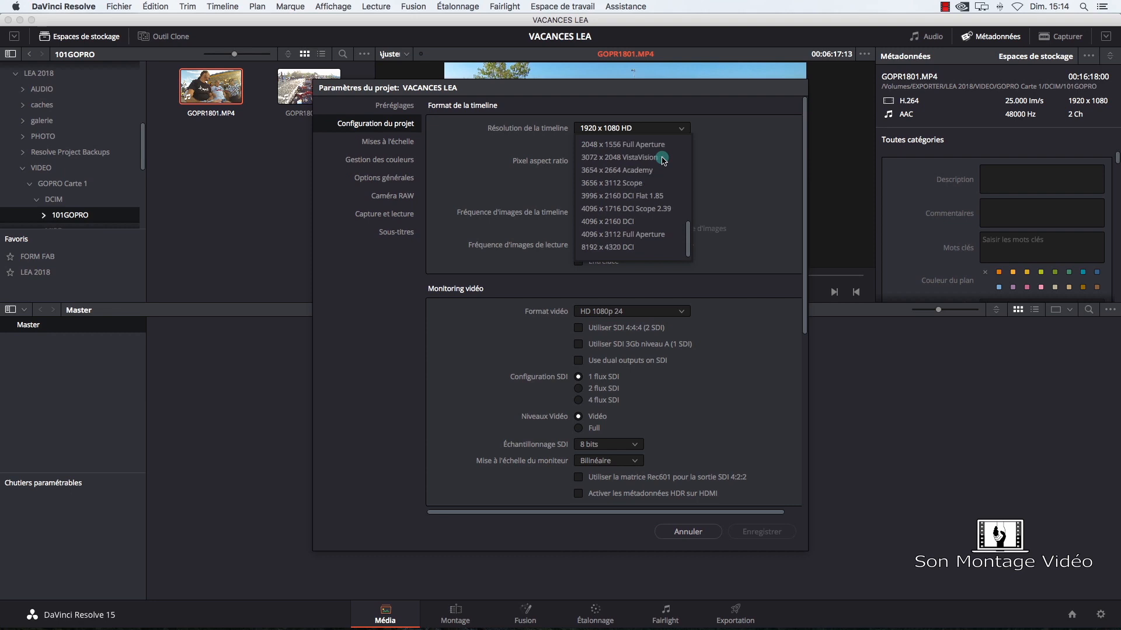
scroll(662, 157, "up", 10)
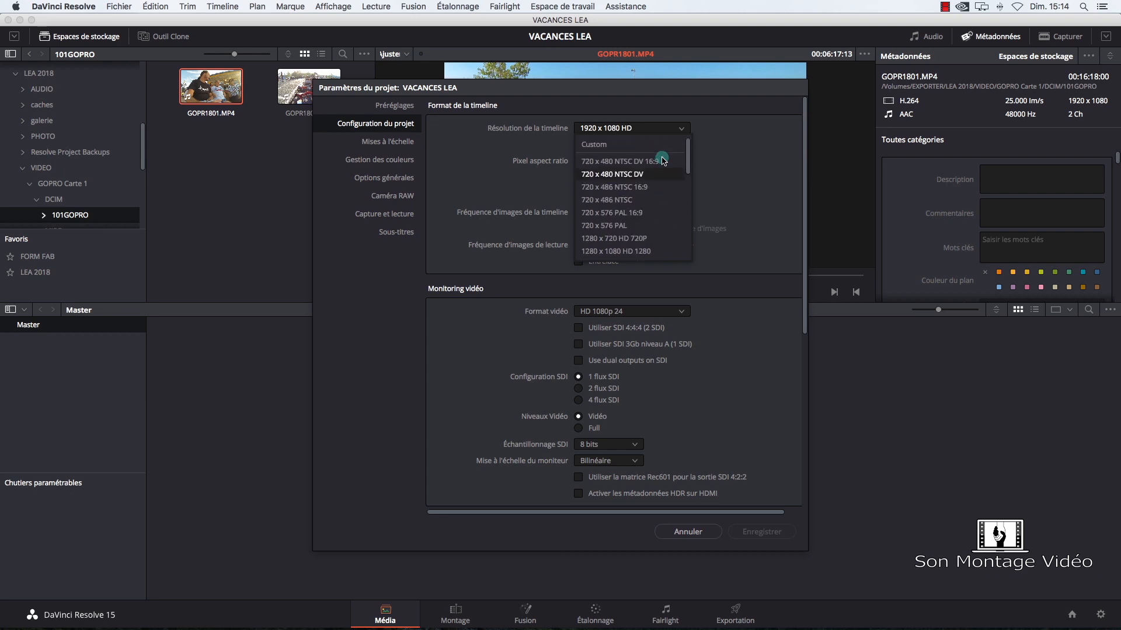
left_click(602, 145)
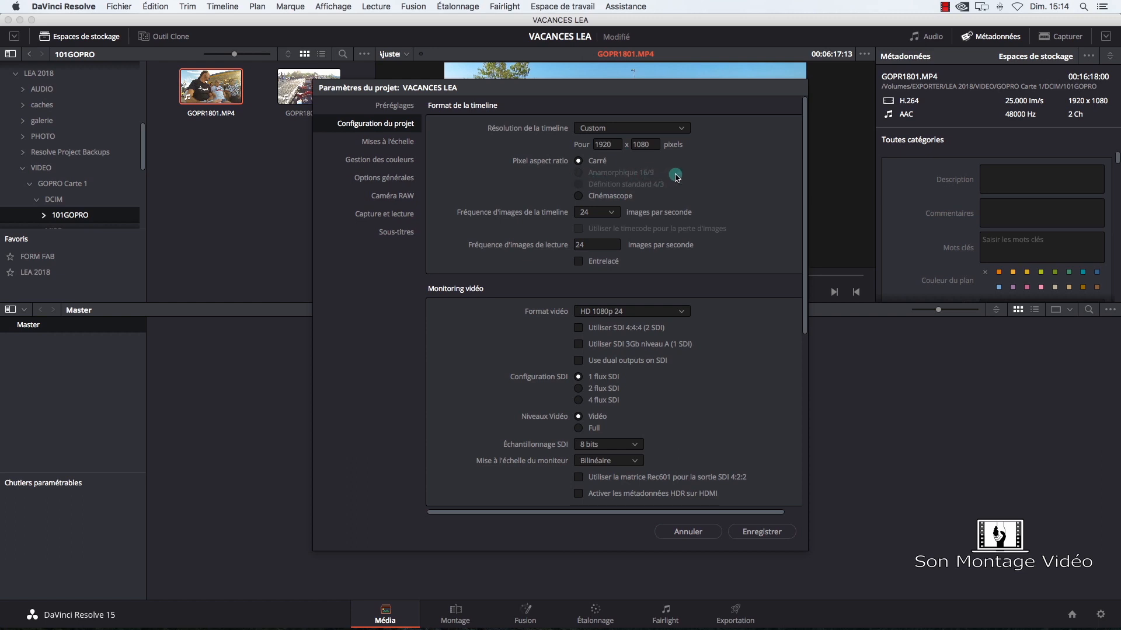
Step: Set the timeline resolution to the 1920 x 1080 HD preset
left_click(676, 129)
scroll(665, 213, "down", 3)
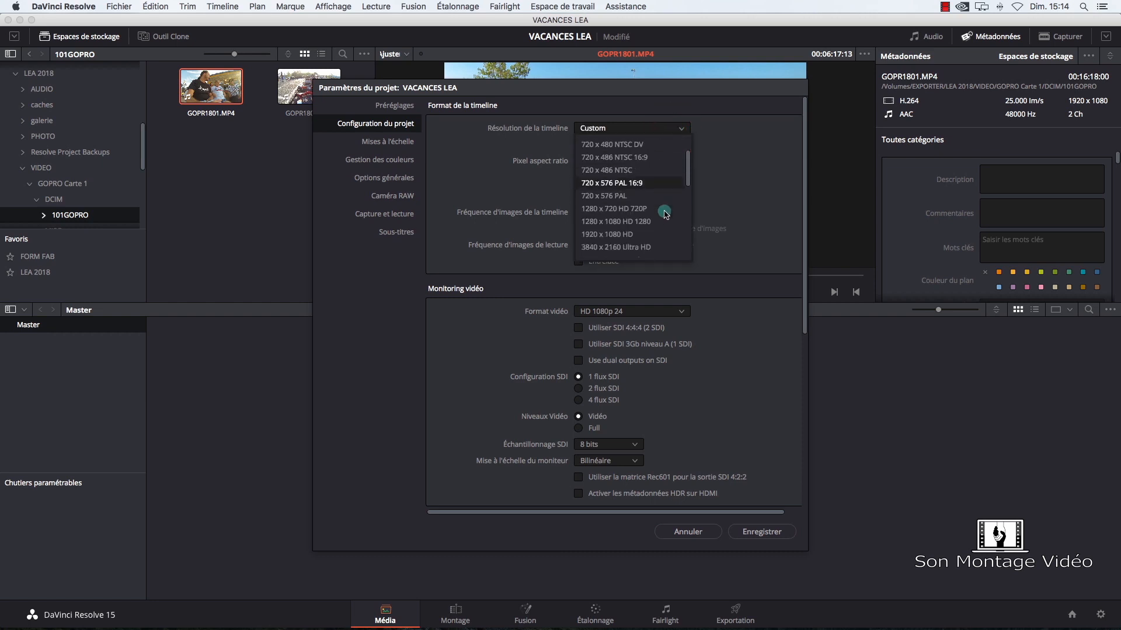
left_click(630, 222)
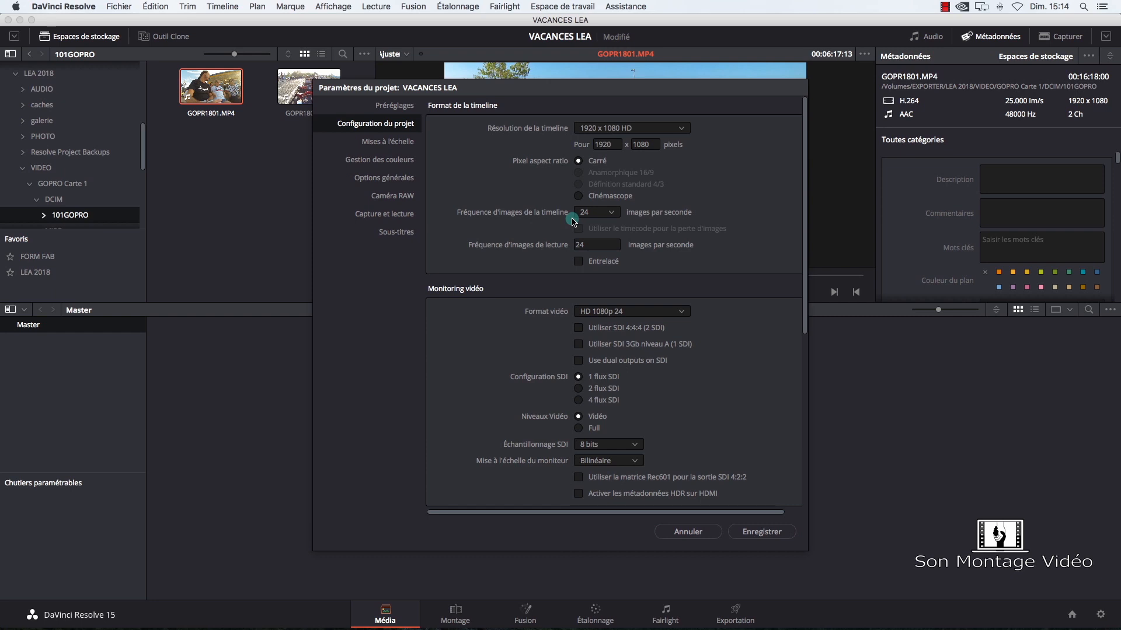
Step: Set both the timeline and playback frame rates to 25 frames per second and save the project settings
left_click(611, 212)
left_click(603, 283)
double_click(583, 246)
type("25")
left_click(512, 263)
left_click(746, 536)
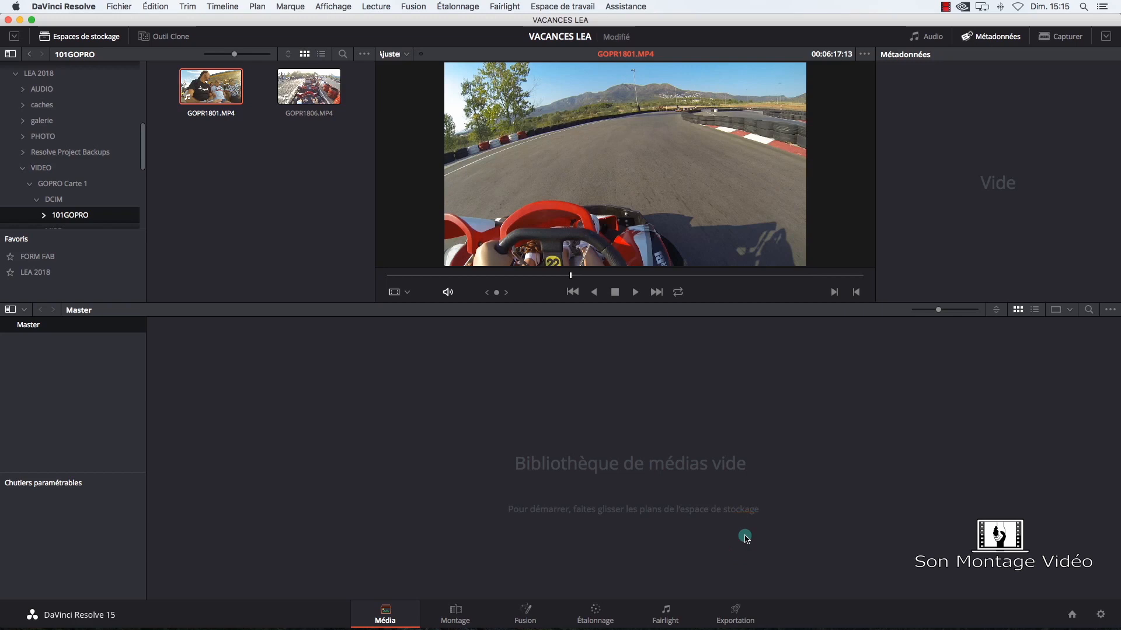
Step: Set the video monitoring format to HD 1080p 25 in the project settings and save them
left_click(457, 610)
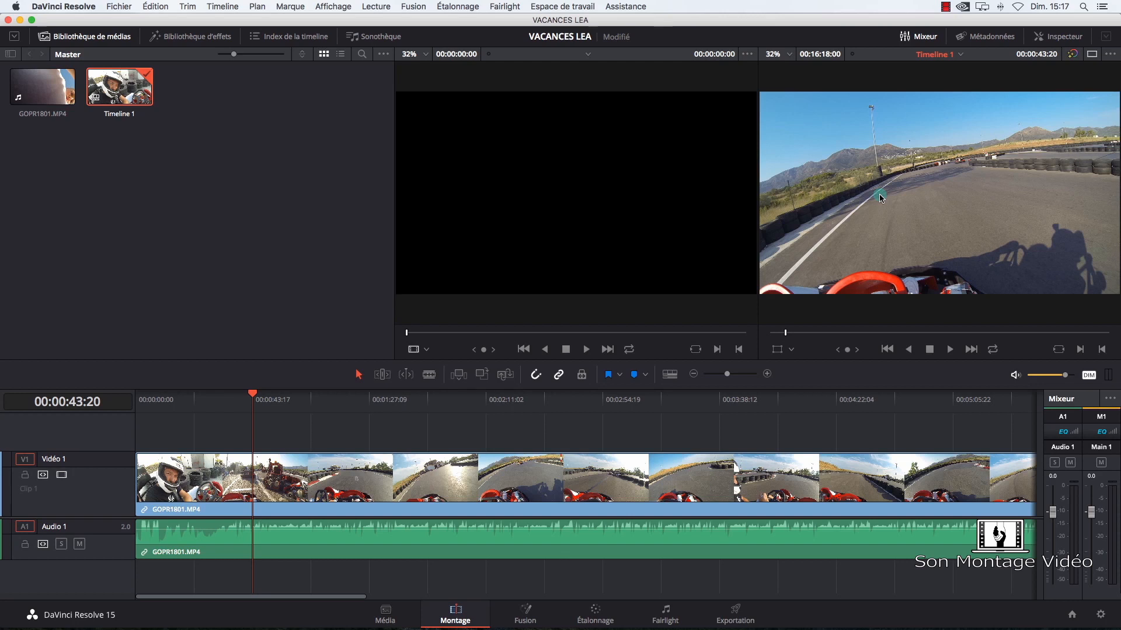
left_click(383, 617)
left_click(1099, 614)
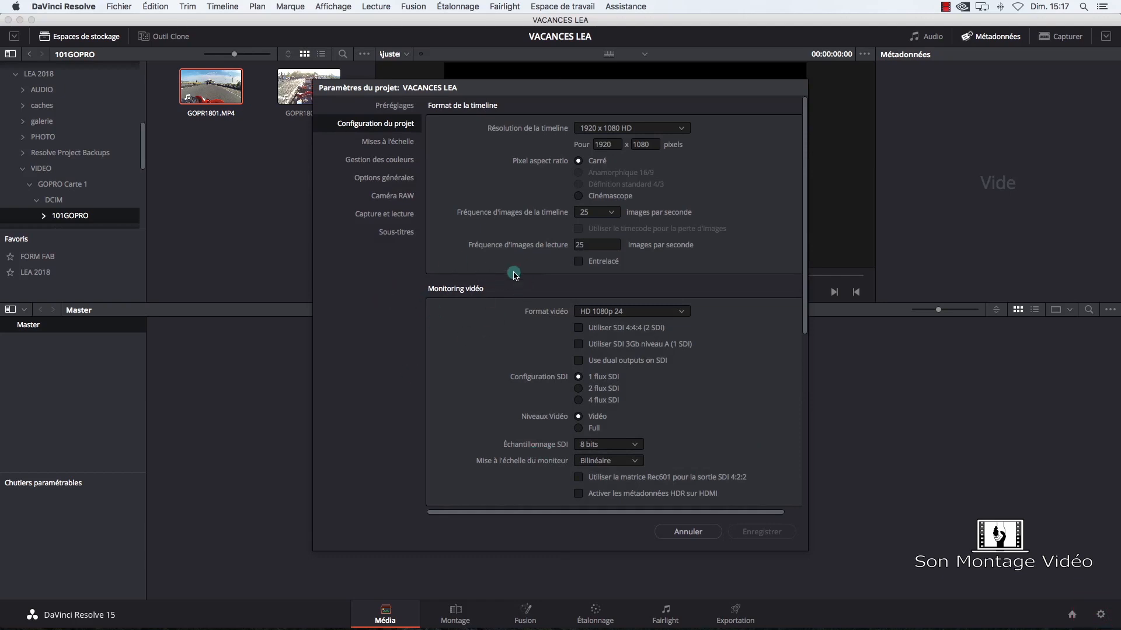
left_click(681, 311)
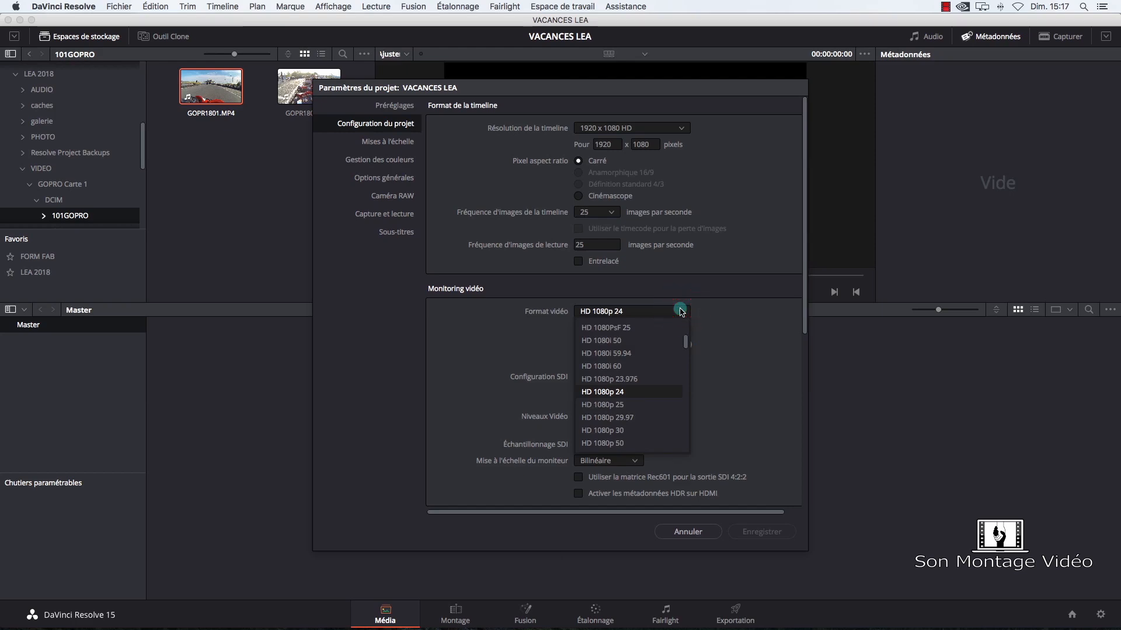
left_click(671, 407)
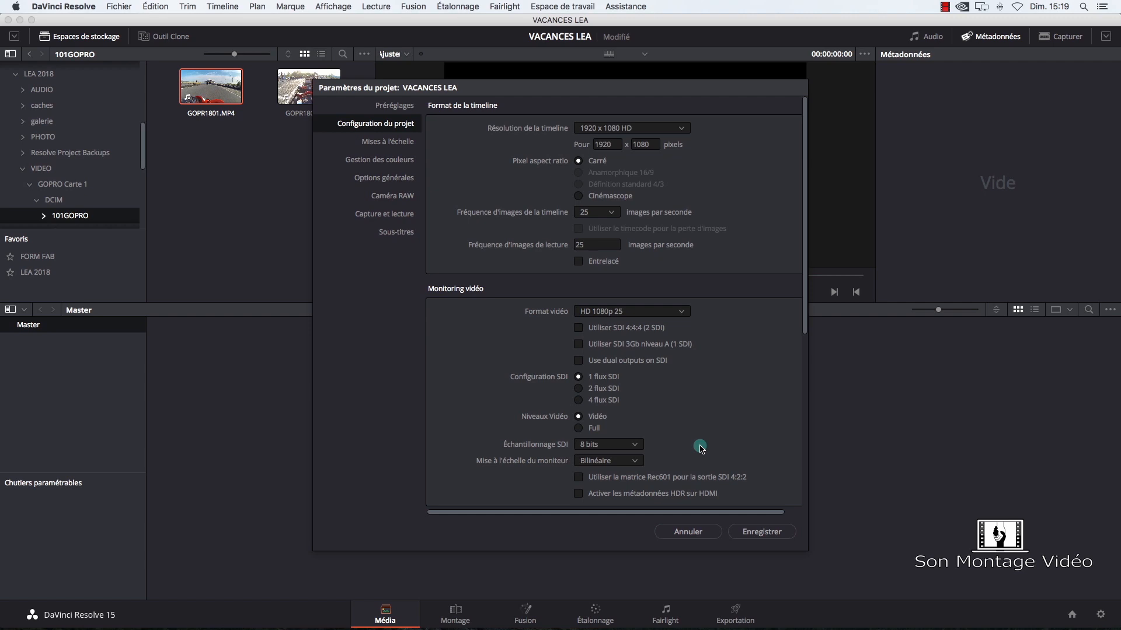
left_click(757, 532)
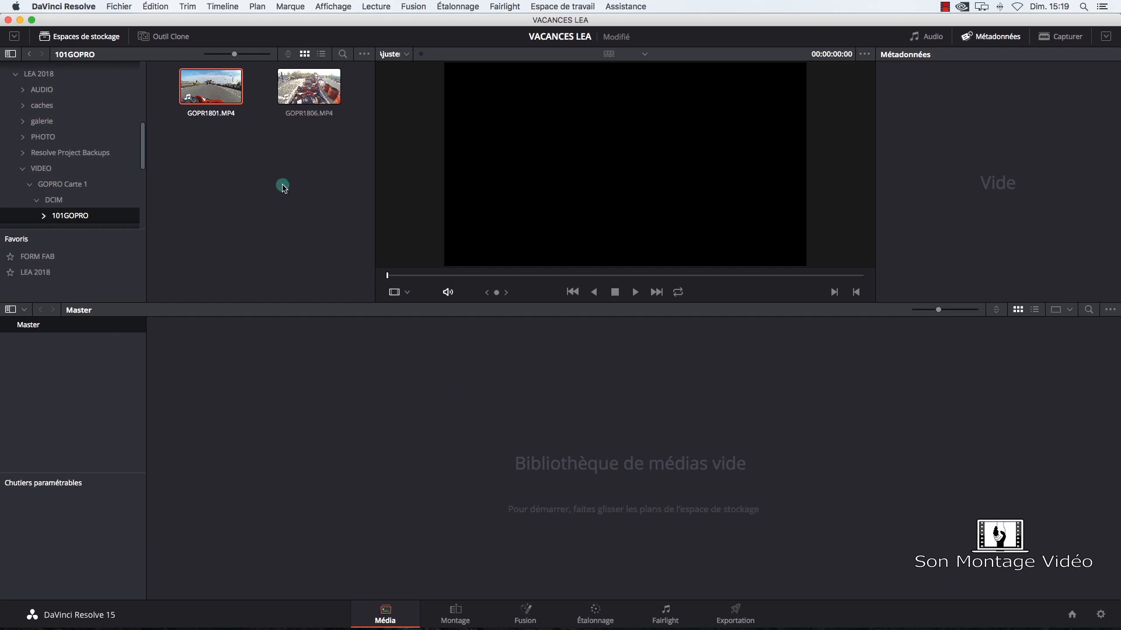
left_click(216, 98)
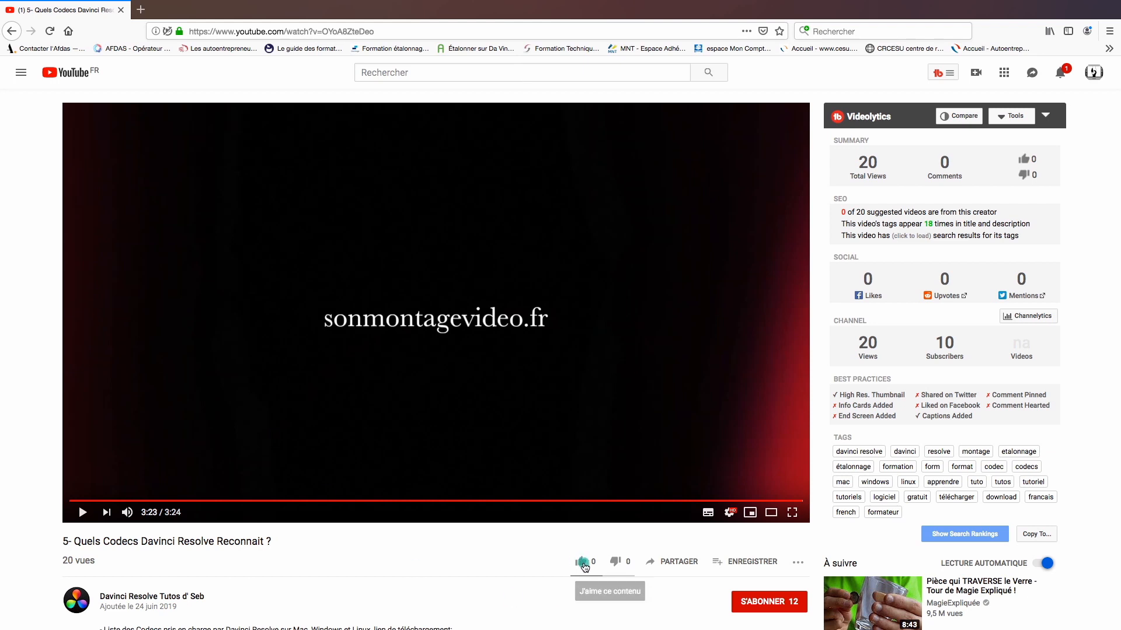
Step: Like the "5- Quels Codecs Davinci Resolve Reconnait ?" video on YouTube and view its sharing options
left_click(582, 563)
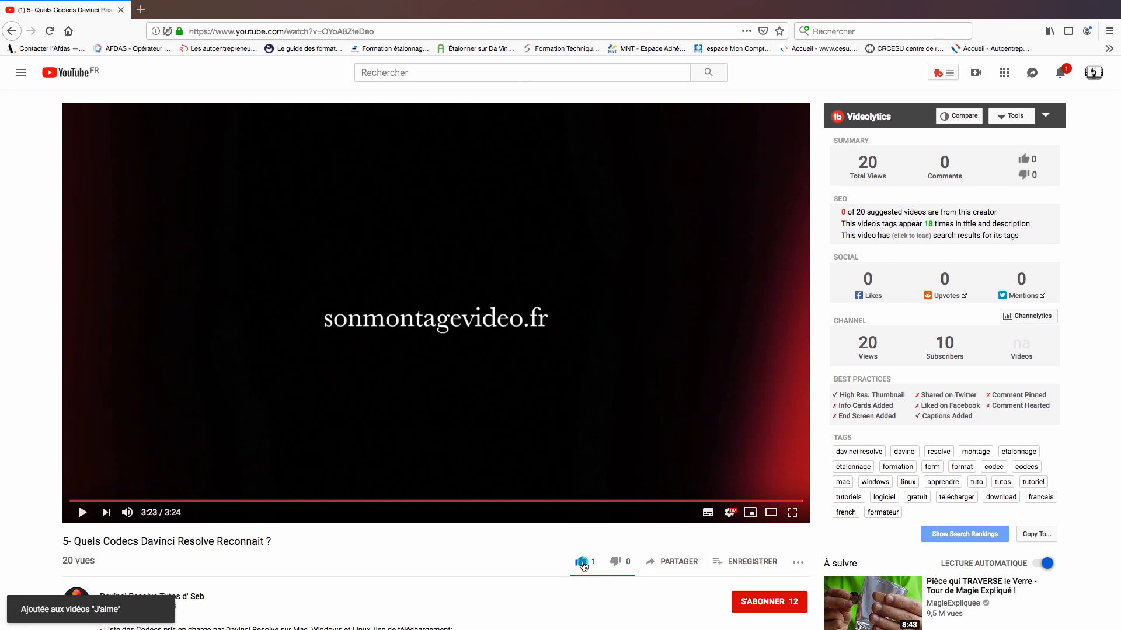
left_click(679, 564)
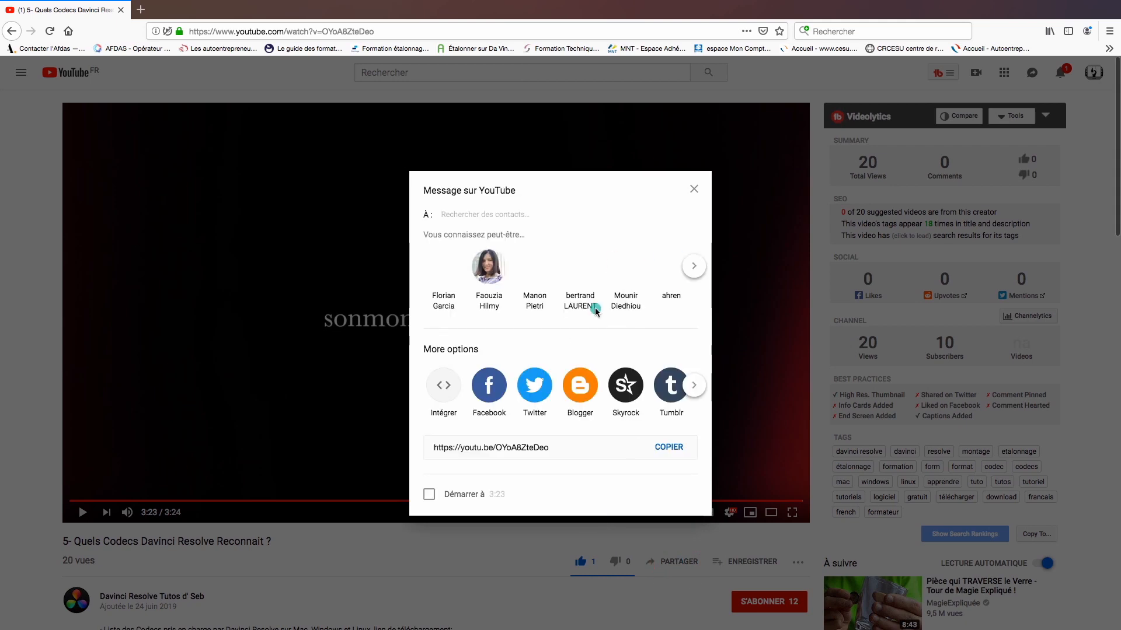
left_click(691, 189)
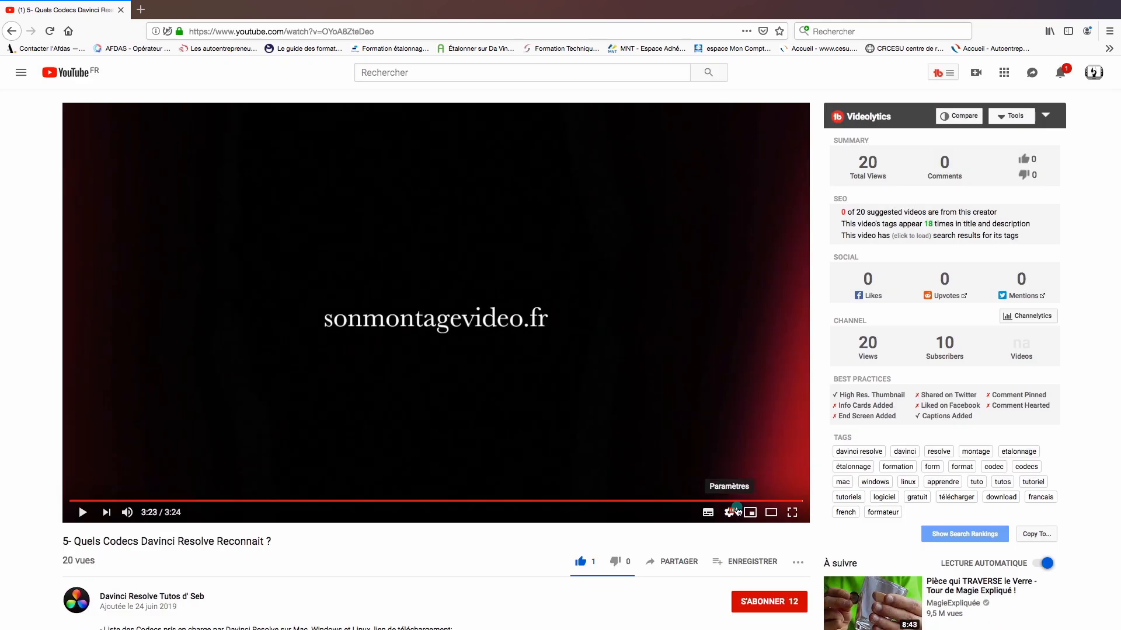
Step: Subscribe to the video's channel and turn on its notifications
left_click(759, 602)
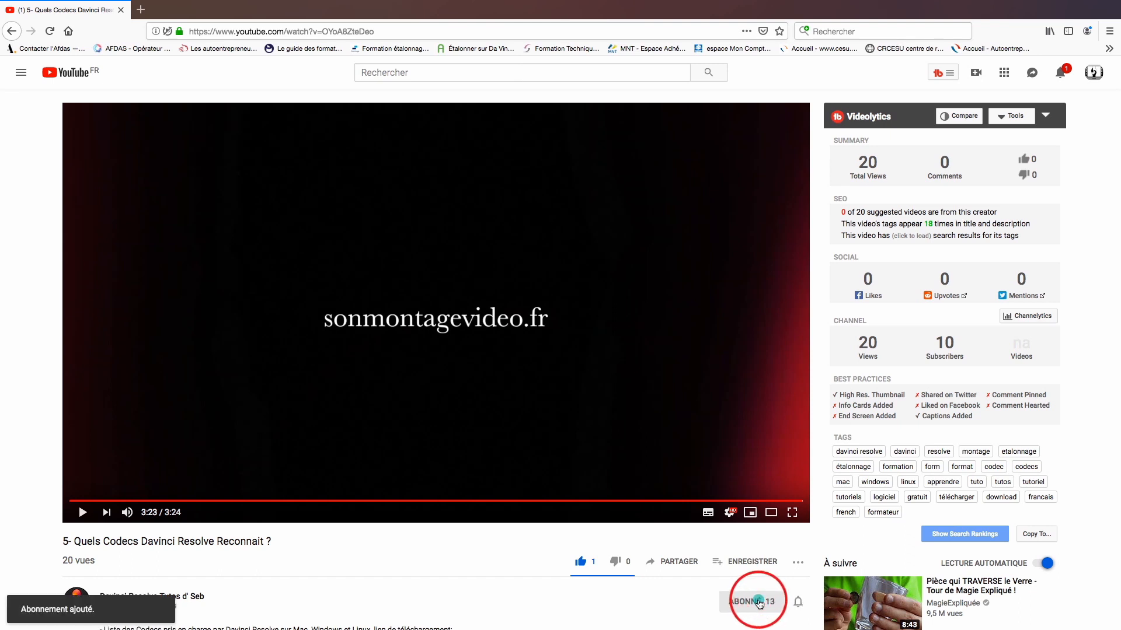
left_click(800, 602)
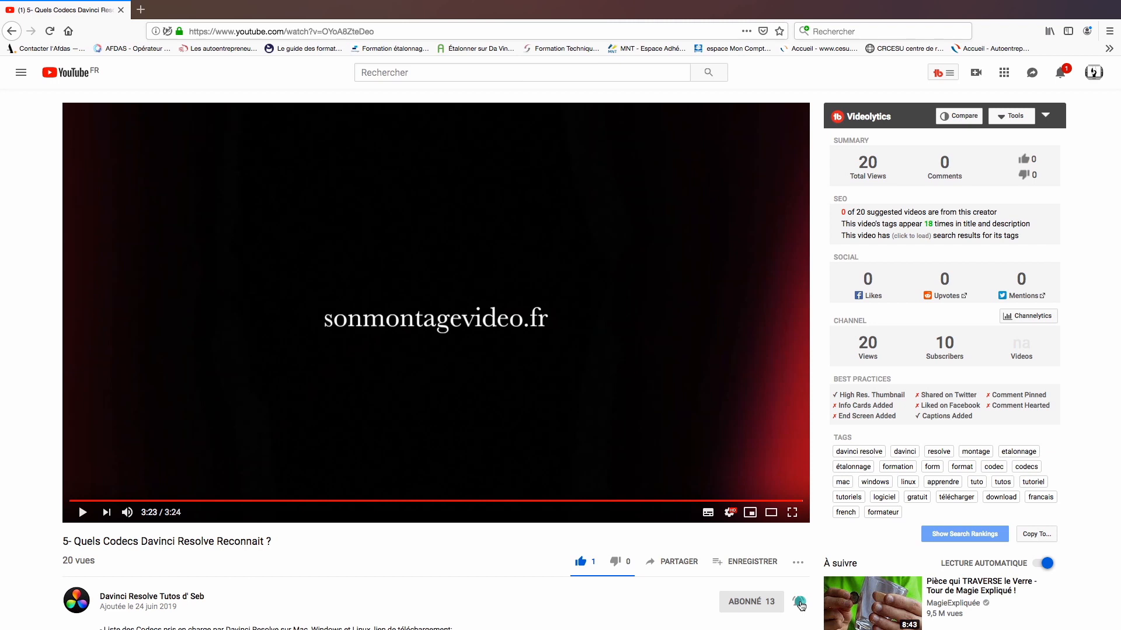
Step: Write a public comment under the video about posting a comment or asking a question
scroll(802, 605, "down", 4)
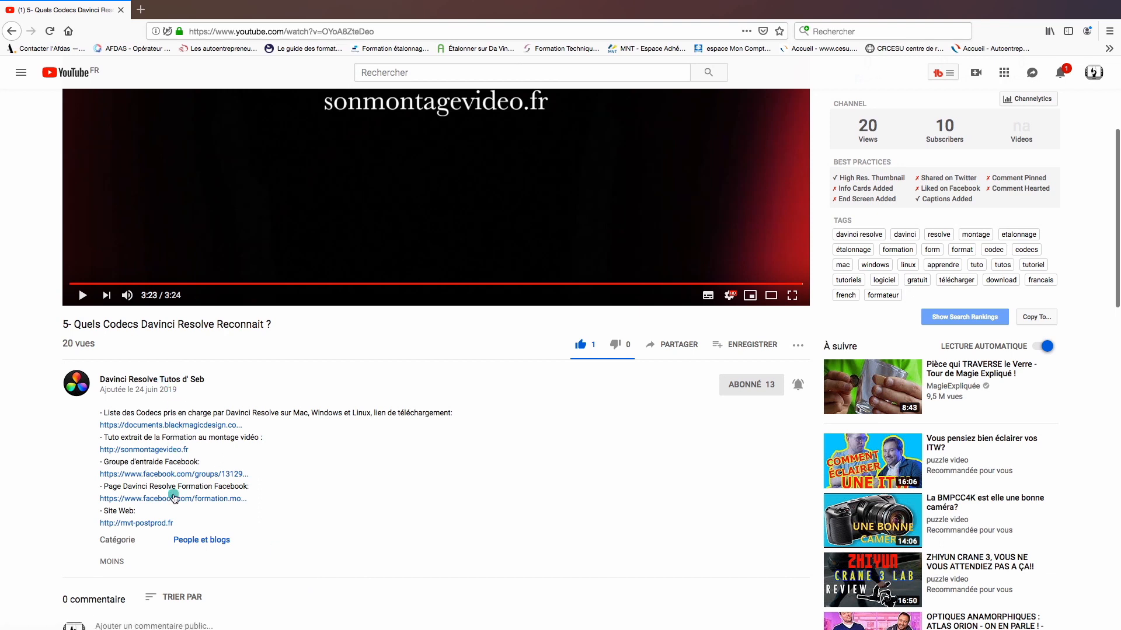
scroll(335, 460, "down", 5)
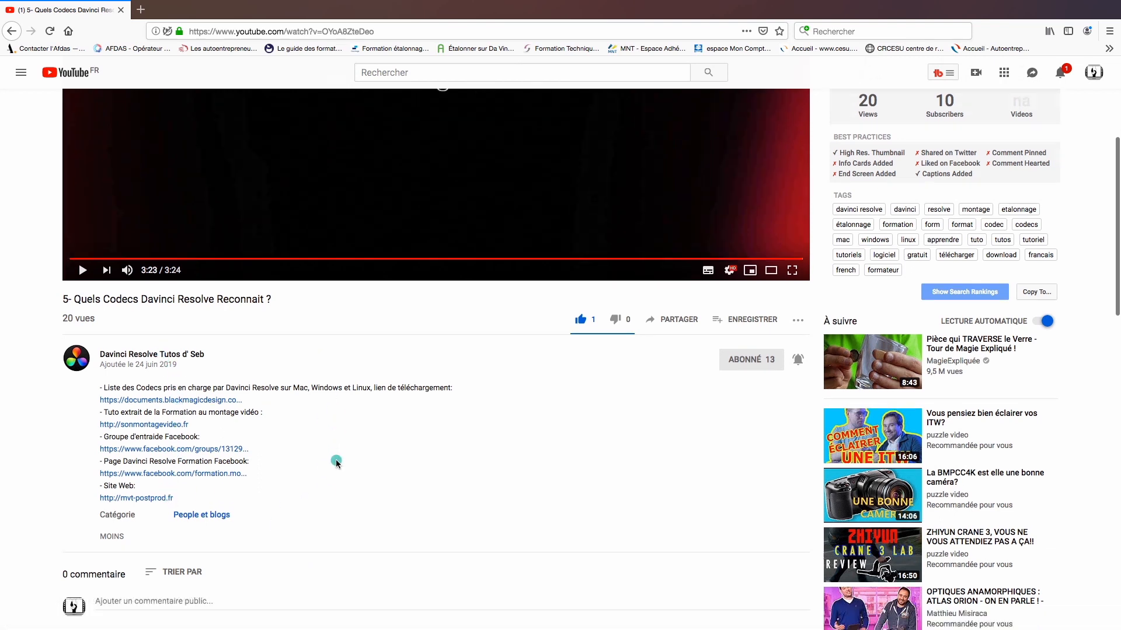
left_click(107, 462)
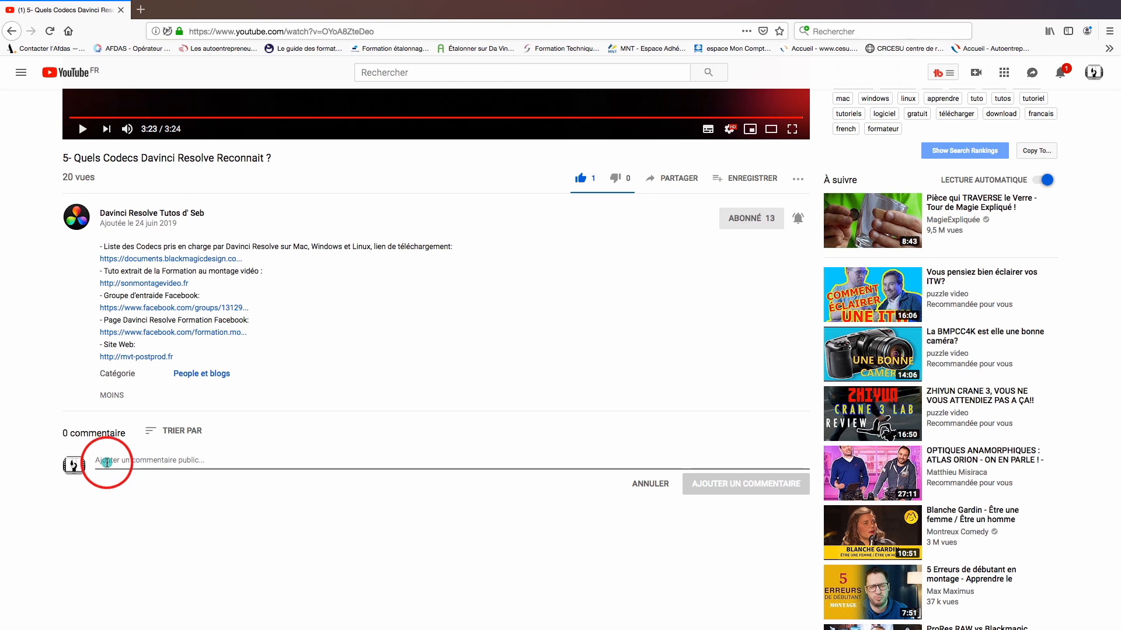
type("pos")
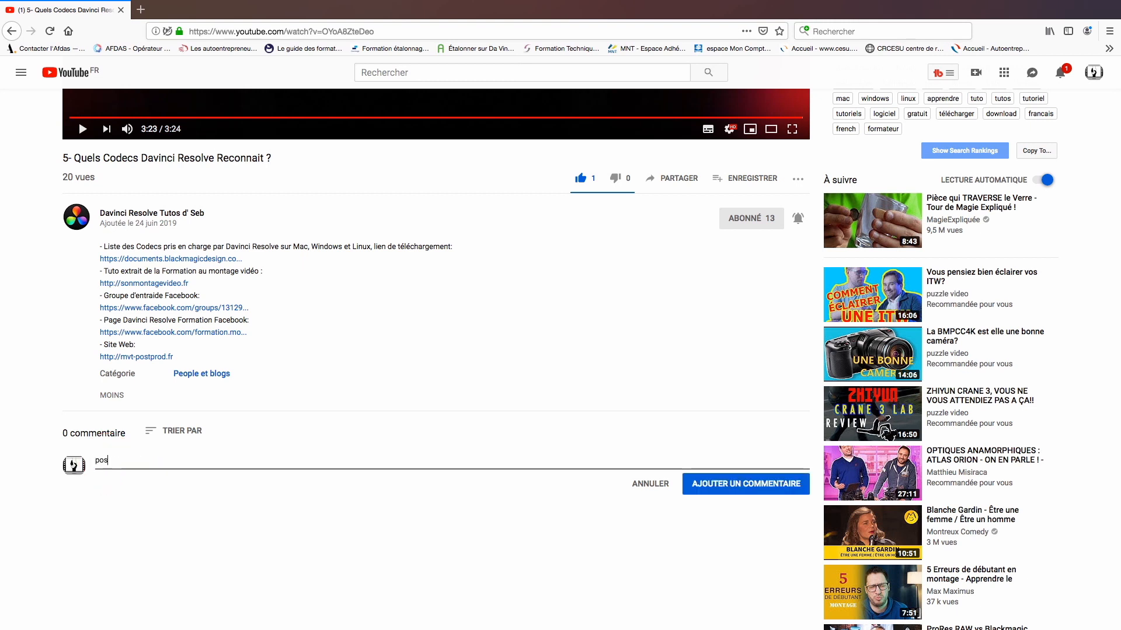
type("ter un comen")
type("re ou à poser une question")
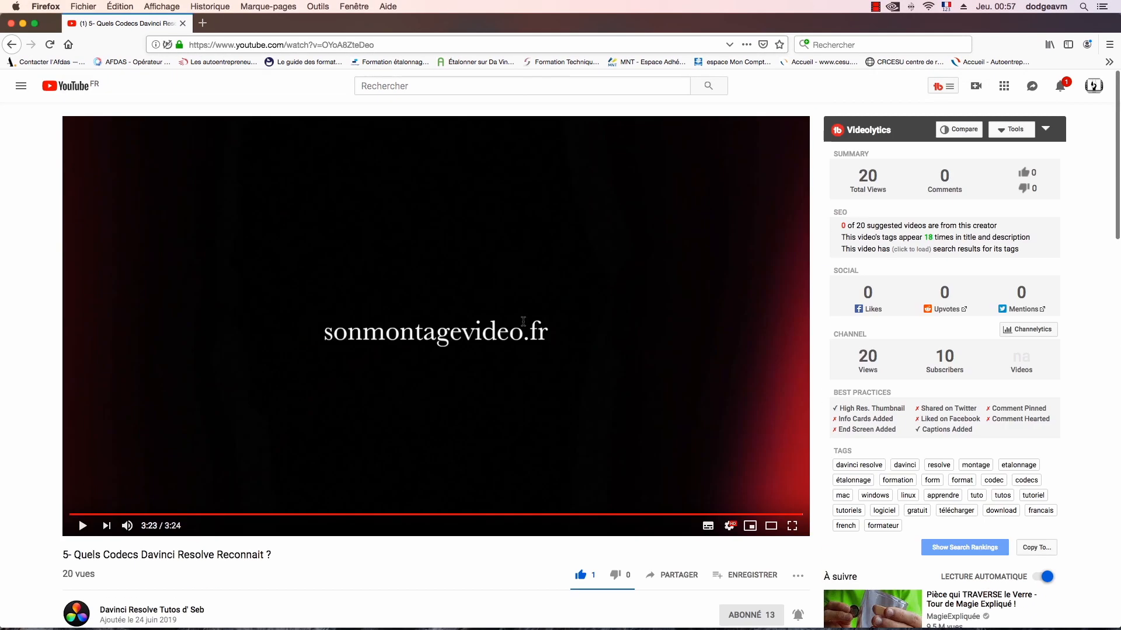